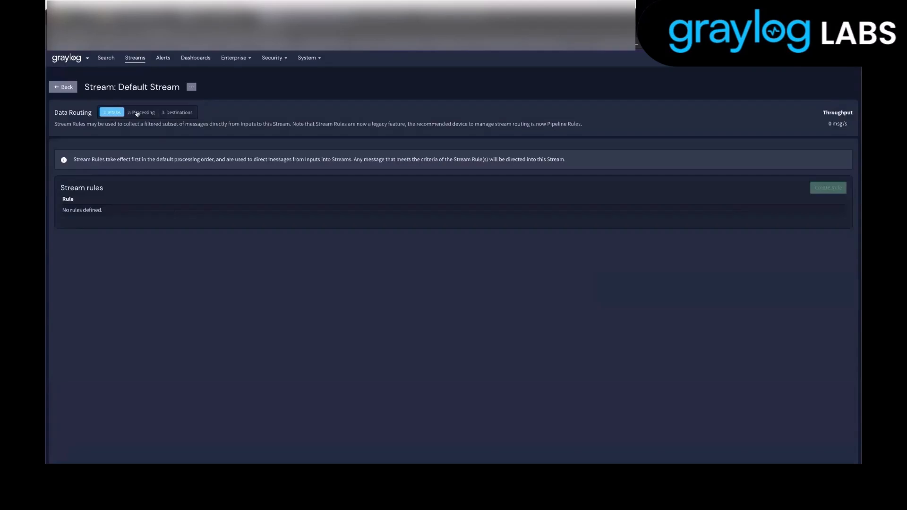
Step: Review the Default Stream's processing and destinations stages, and enable Data Warehouse as a destination
{"action": "left_click", "coordinate": [136, 113]}
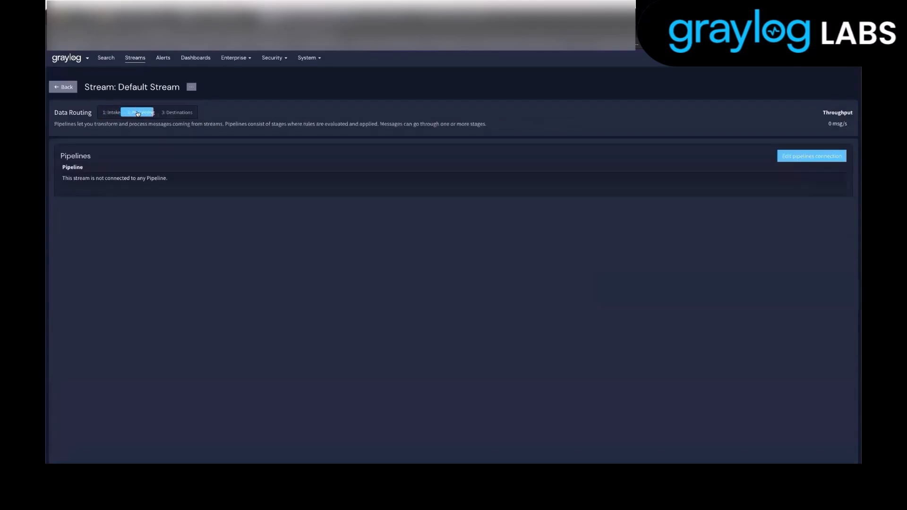
{"action": "left_click", "coordinate": [169, 112]}
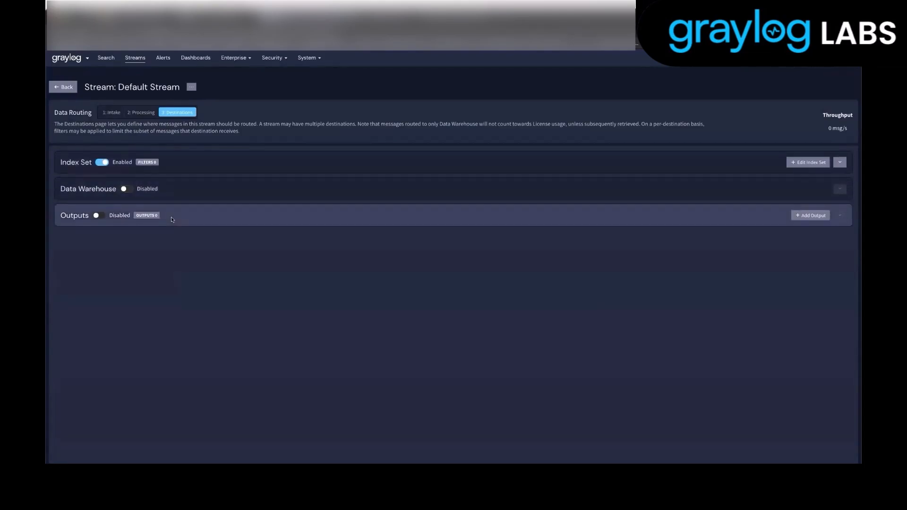
{"action": "left_click", "coordinate": [126, 189]}
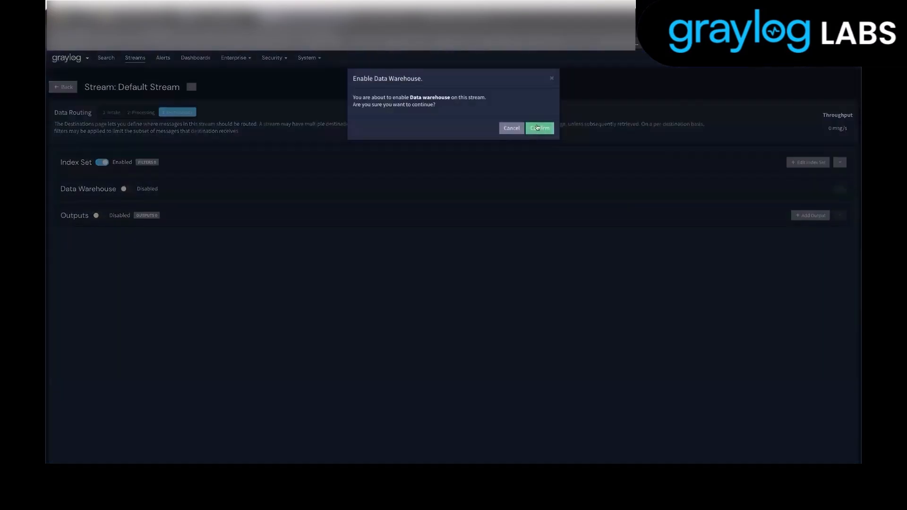
{"action": "left_click", "coordinate": [539, 127]}
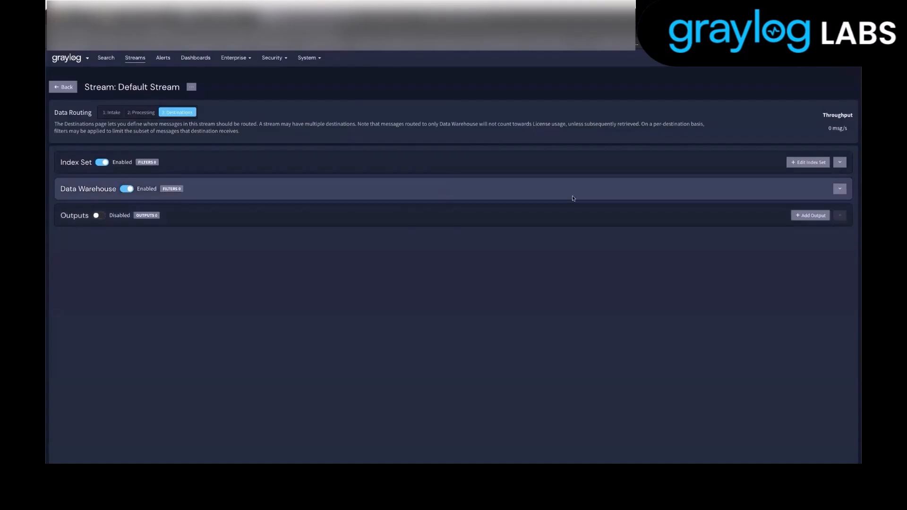
Step: Start a new Data Warehouse filter rule for the Default Stream titled "drop everything"
{"action": "left_click", "coordinate": [840, 189]}
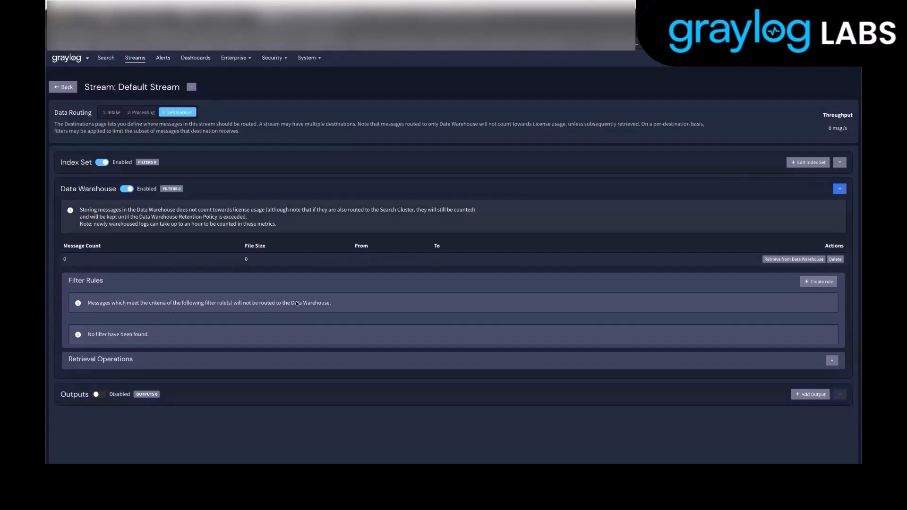
{"action": "left_click", "coordinate": [819, 282]}
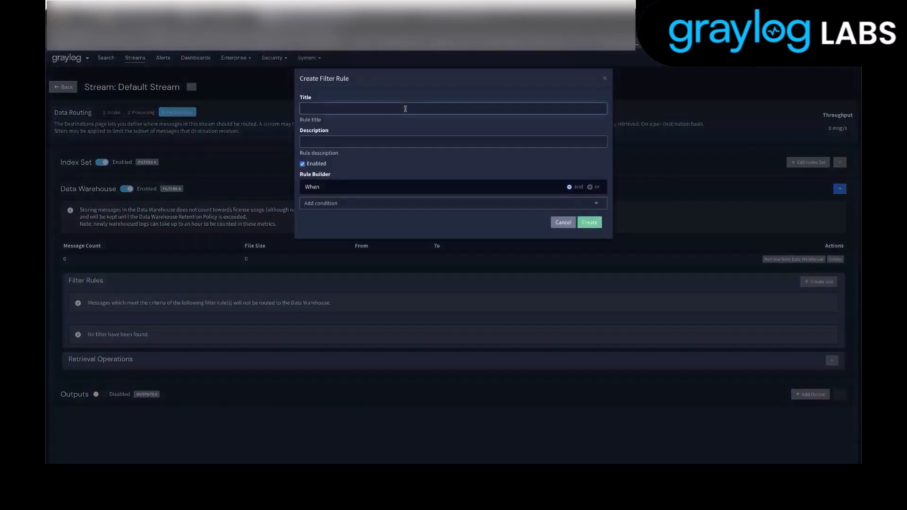
{"action": "type", "text": "drop e"}
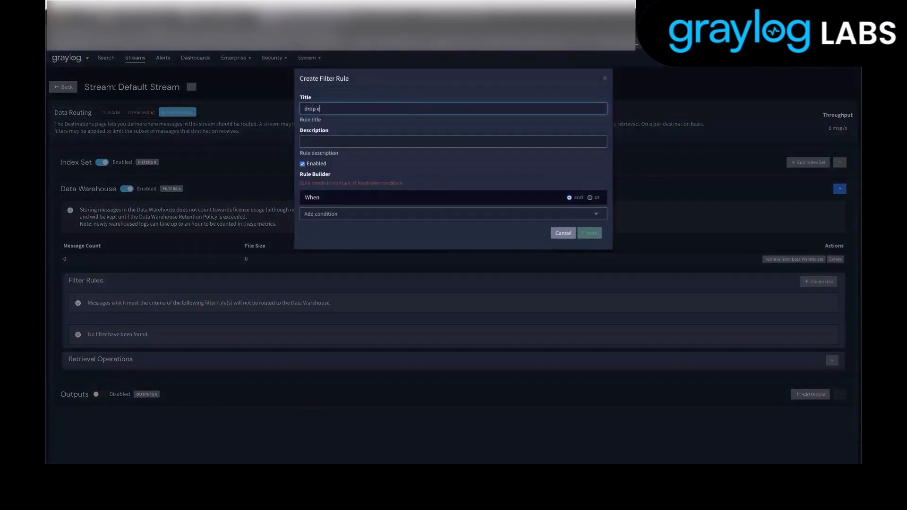
{"action": "type", "text": "eerything"}
Step: Add a Has field condition checking the source field to the filter rule, and create the rule
{"action": "left_click", "coordinate": [372, 214]}
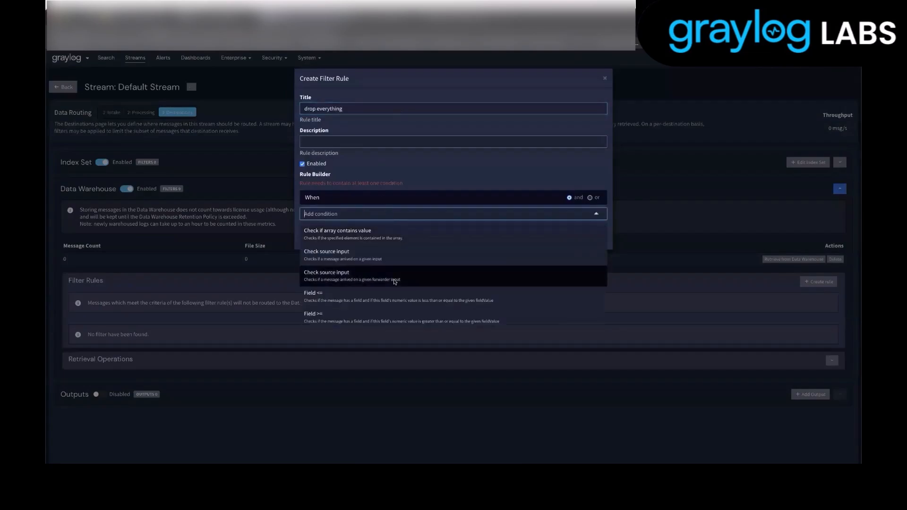
{"action": "type", "text": "field"}
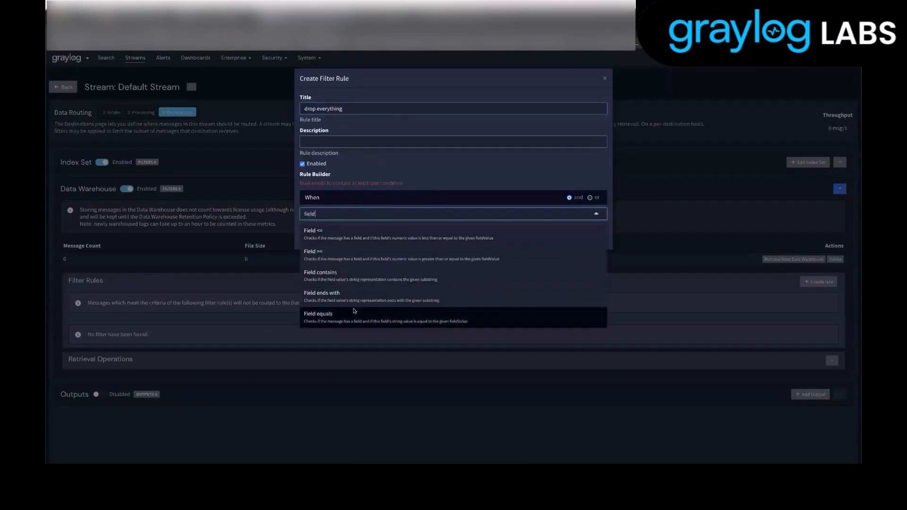
{"action": "scroll", "coordinate": [357, 303], "scroll_direction": "down", "scroll_amount": 3}
{"action": "scroll", "coordinate": [359, 297], "scroll_direction": "down", "scroll_amount": 2}
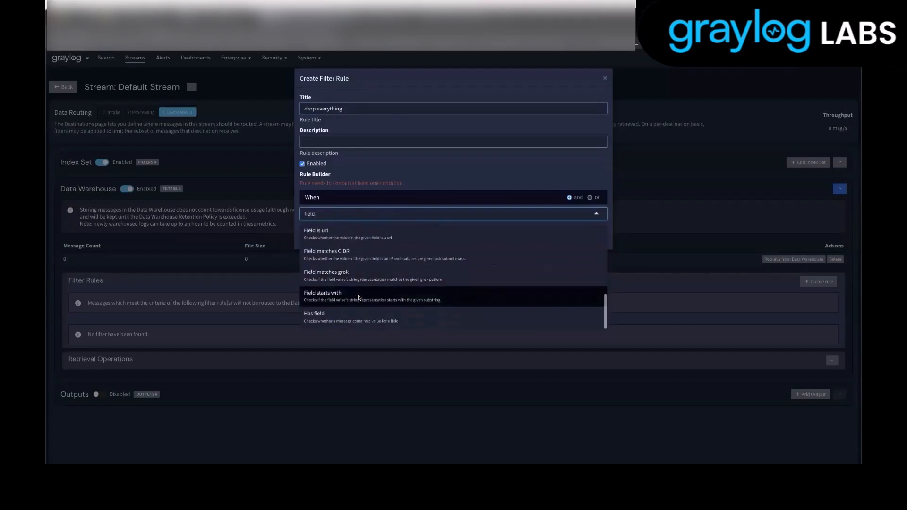
{"action": "left_click", "coordinate": [360, 298]}
{"action": "left_click", "coordinate": [407, 258]}
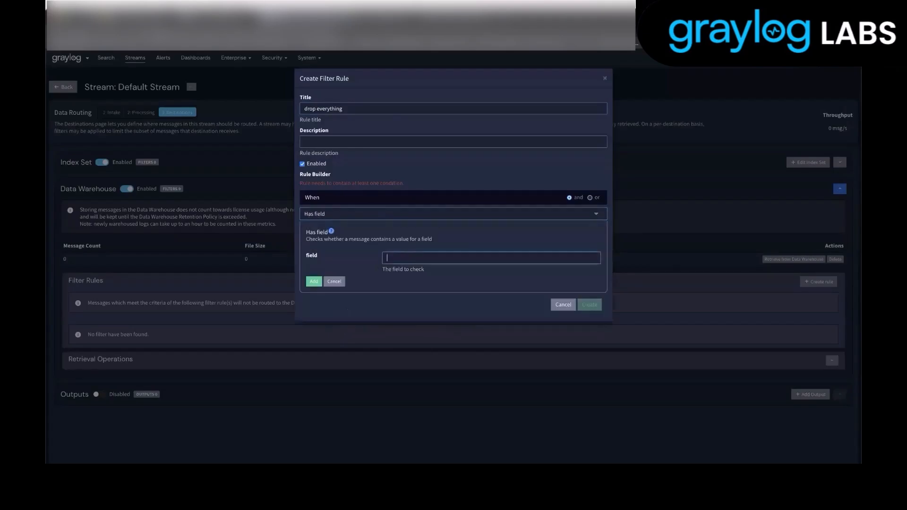
{"action": "type", "text": "source"}
{"action": "left_click", "coordinate": [382, 305]}
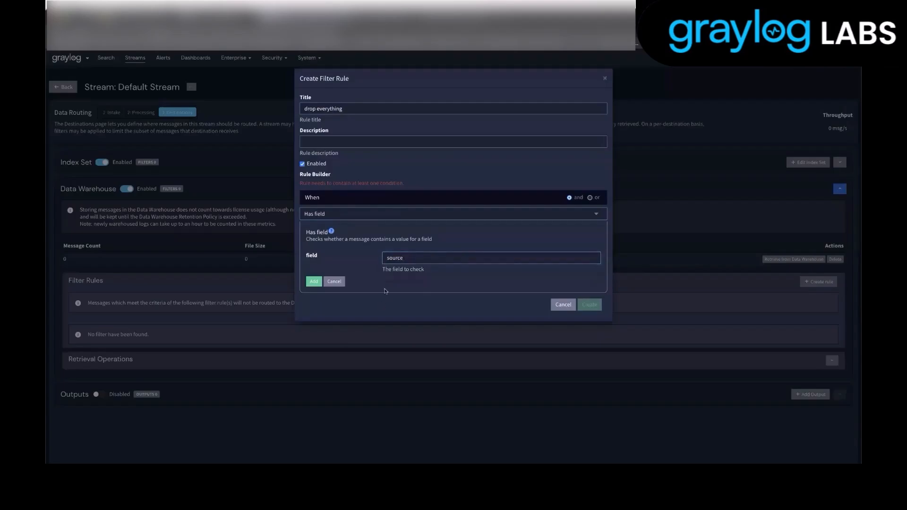
{"action": "left_click", "coordinate": [314, 282]}
{"action": "left_click", "coordinate": [577, 239]}
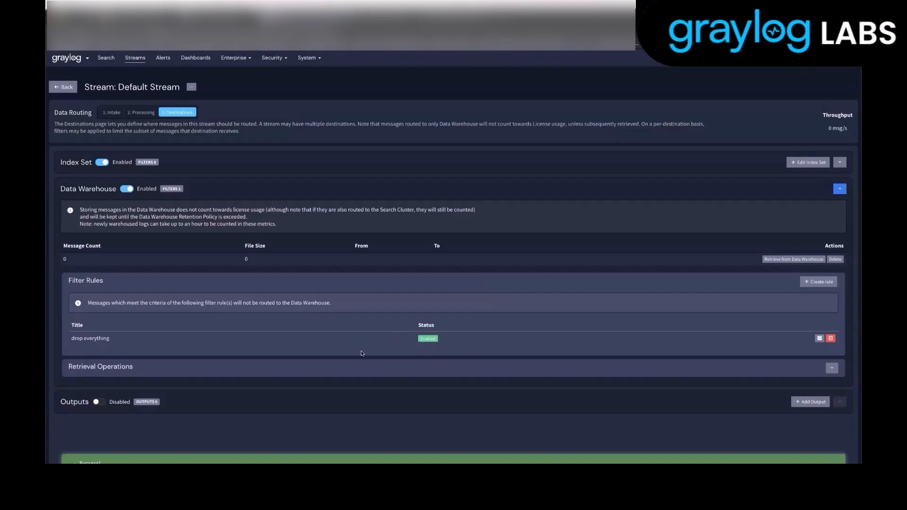
Step: Delete the "drop everything" filter rule from the Default Stream's Data Warehouse destination
{"action": "left_click", "coordinate": [831, 339]}
{"action": "left_click", "coordinate": [542, 119]}
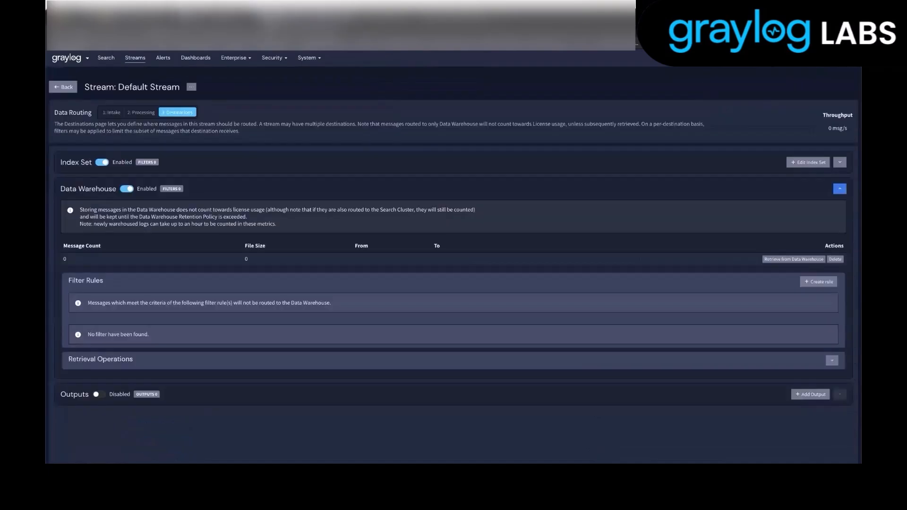
Step: Open the data routing of Spendid Stream 1 - DELETE POST PUT and expand its Data Warehouse destination details
{"action": "left_click", "coordinate": [63, 87]}
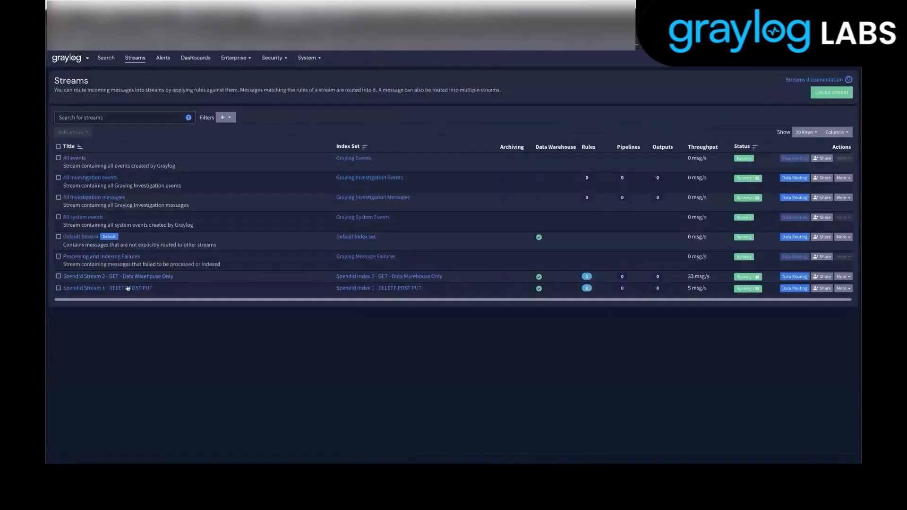
{"action": "left_click", "coordinate": [801, 289]}
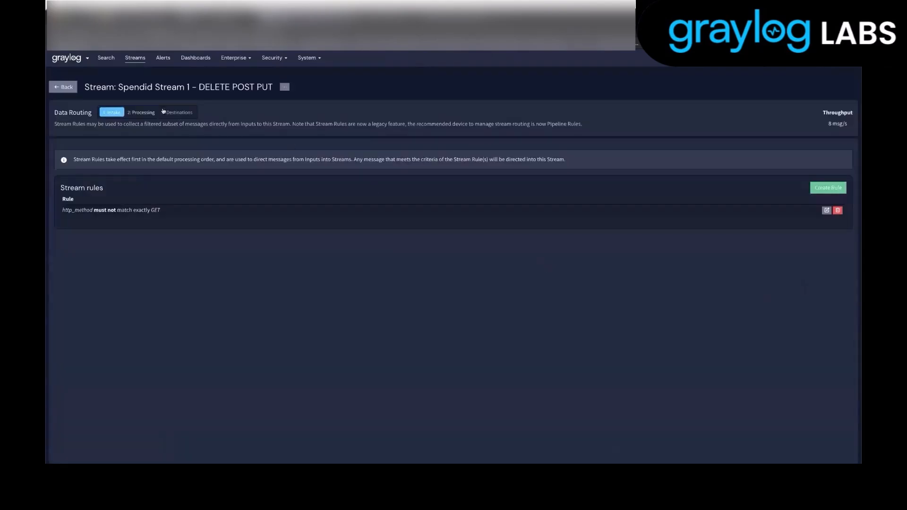
{"action": "left_click", "coordinate": [180, 113]}
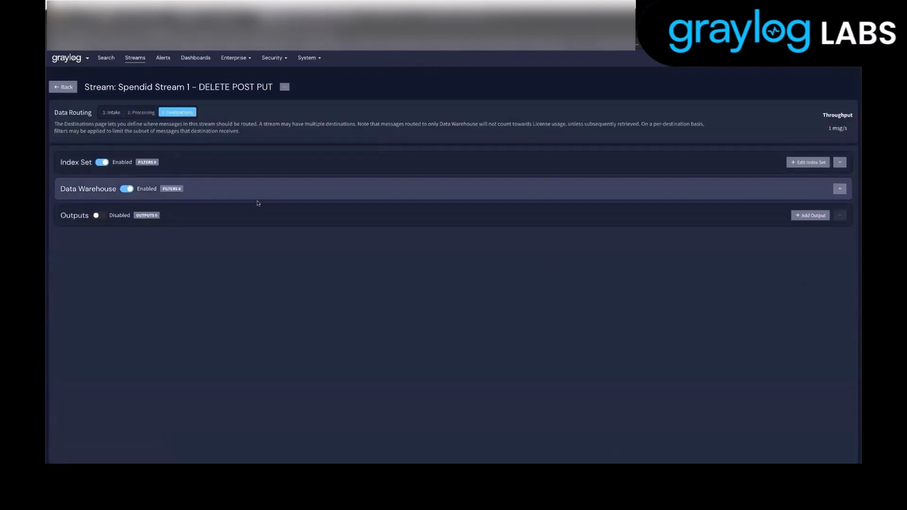
{"action": "left_click", "coordinate": [839, 188]}
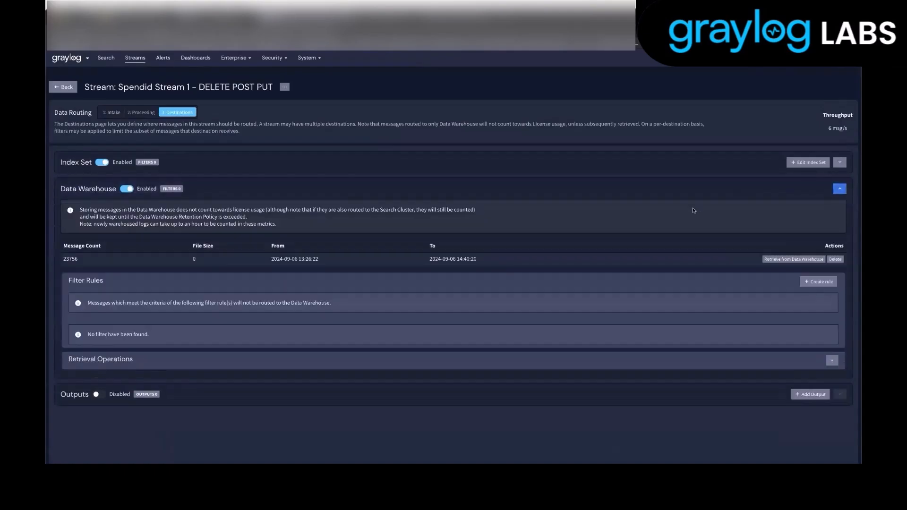
Step: Draft a Data Warehouse filter rule with a Field contains condition that searches http_method for DELETE
{"action": "left_click", "coordinate": [813, 283]}
{"action": "left_click", "coordinate": [416, 203]}
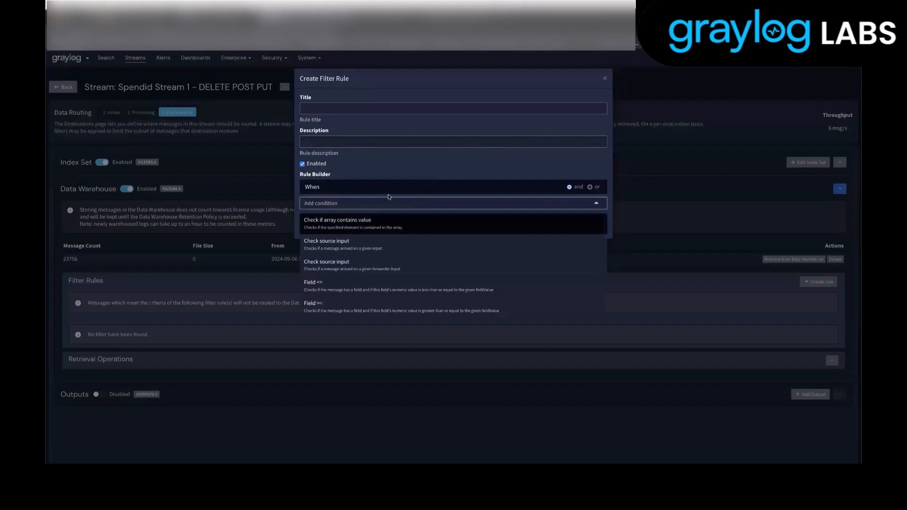
{"action": "type", "text": "field"}
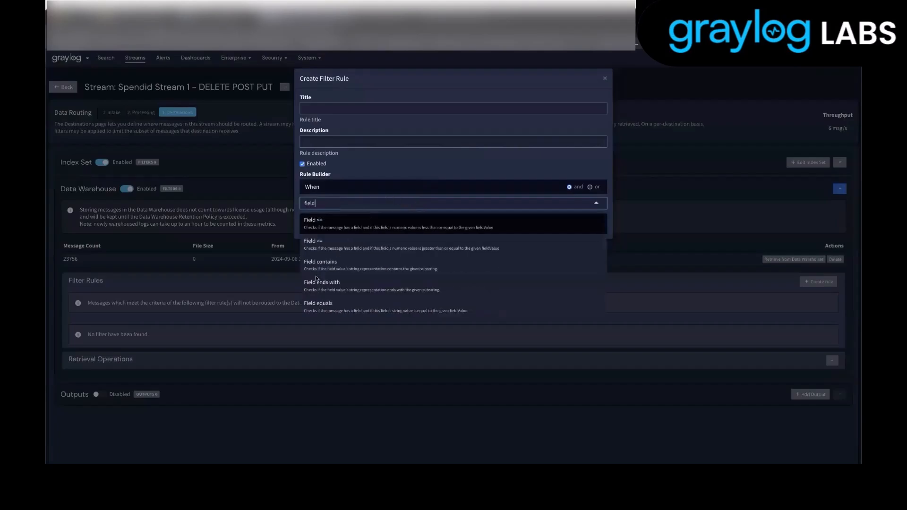
{"action": "left_click", "coordinate": [330, 270]}
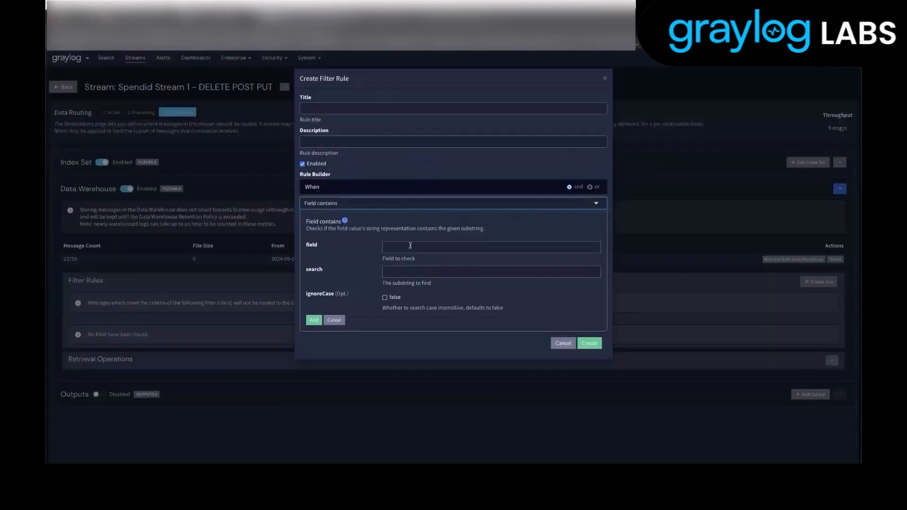
{"action": "left_click", "coordinate": [410, 247]}
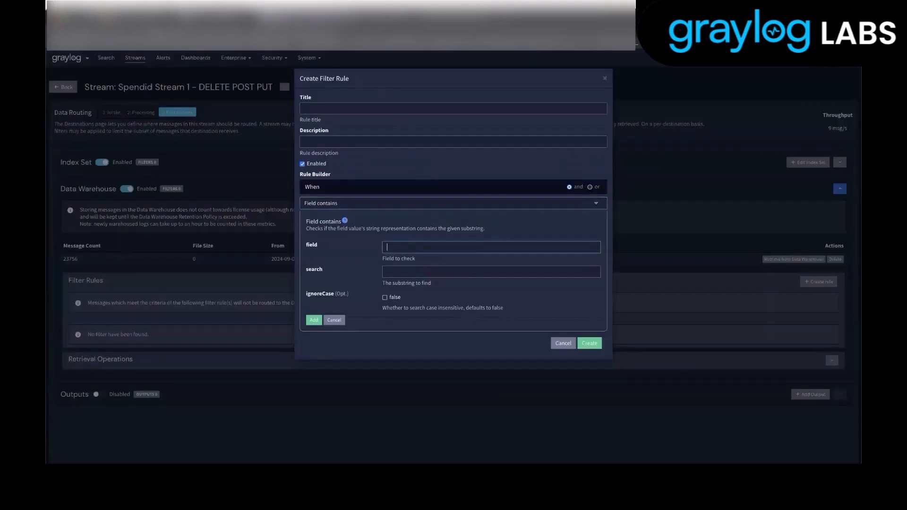
{"action": "type", "text": "http_"}
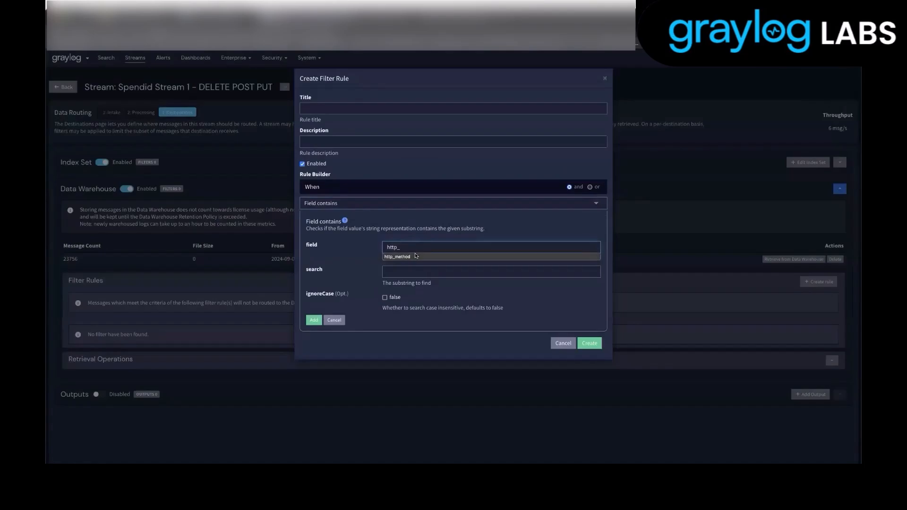
{"action": "left_click", "coordinate": [415, 256]}
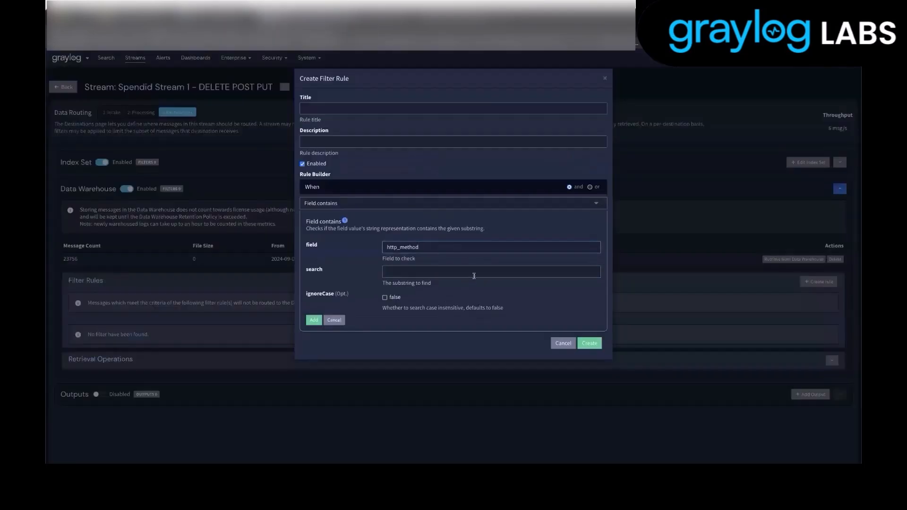
{"action": "left_click", "coordinate": [474, 276]}
{"action": "type", "text": "DELETE"}
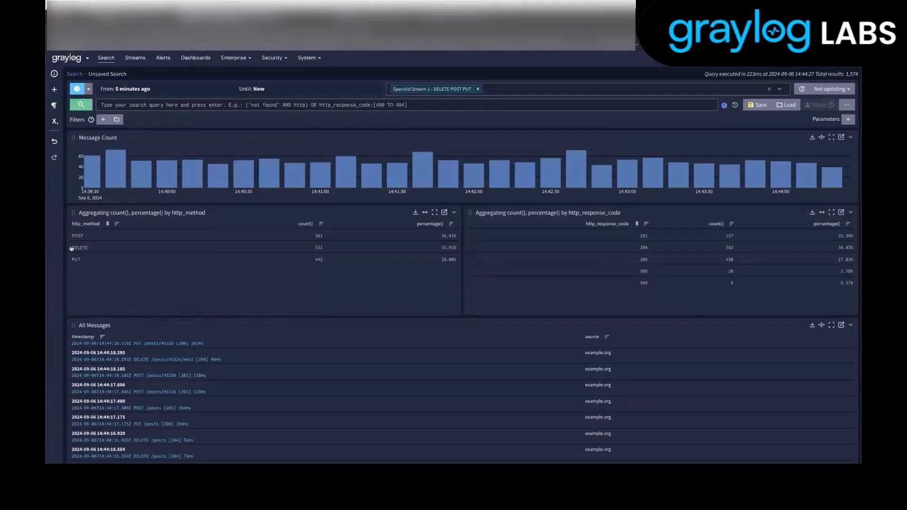
Step: Highlight the DELETE entry among the HTTP methods, and rerun the message search on Spendid Stream 2 - GET - Data Warehouse Only
{"action": "left_click_drag", "start_coordinate": [71, 248], "coordinate": [112, 249]}
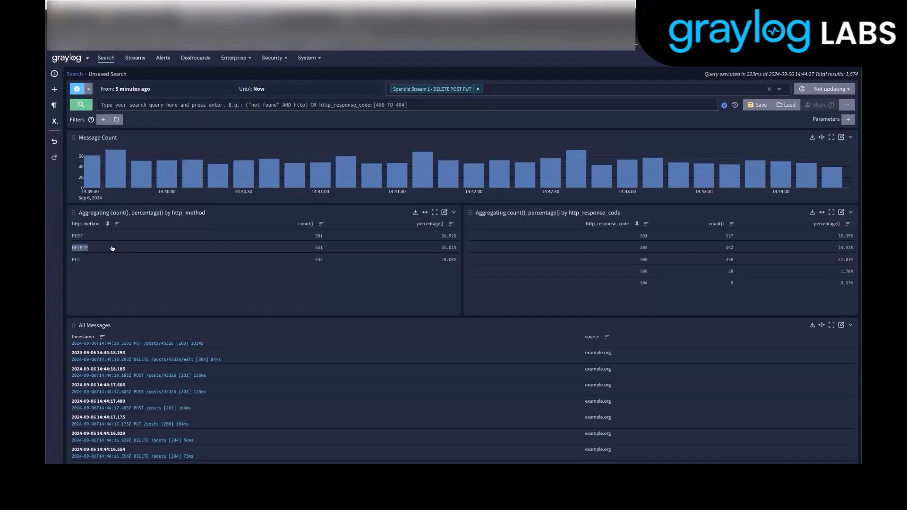
{"action": "left_click", "coordinate": [477, 90]}
{"action": "left_click", "coordinate": [480, 91]}
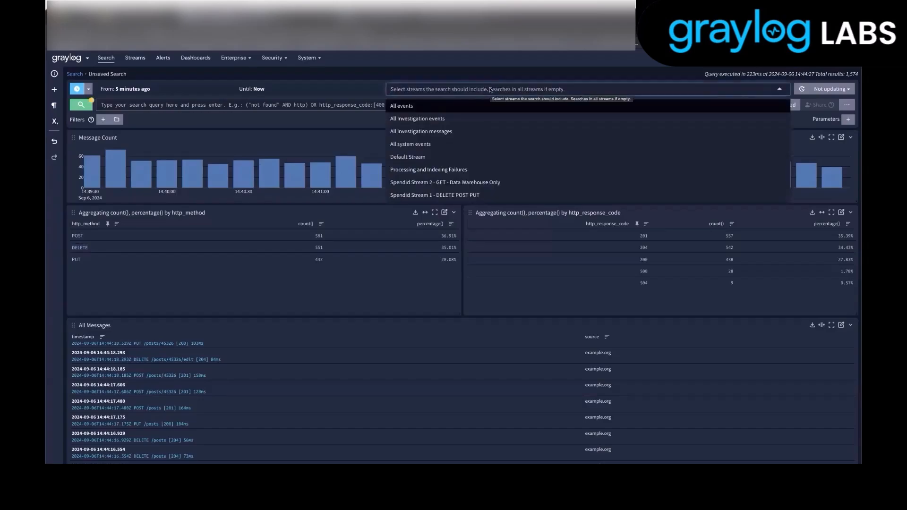
{"action": "left_click", "coordinate": [482, 182]}
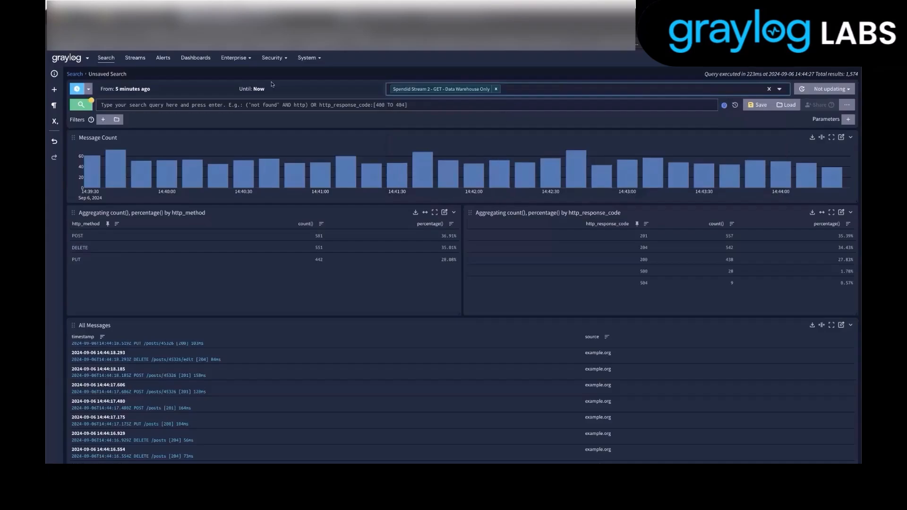
{"action": "left_click", "coordinate": [82, 106]}
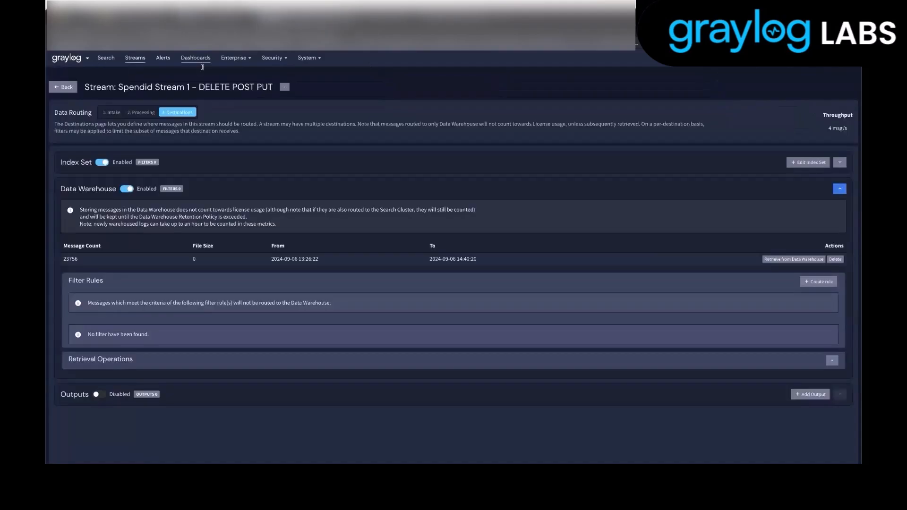
Step: Open the data routing of Spendid Stream 2 - GET - Data Warehouse Only and expand its Data Warehouse destination details
{"action": "left_click", "coordinate": [61, 88]}
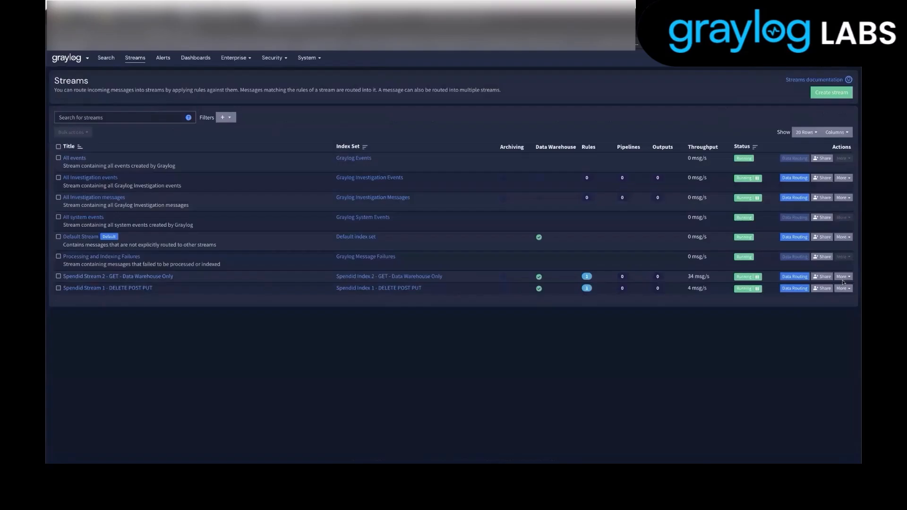
{"action": "left_click", "coordinate": [804, 278]}
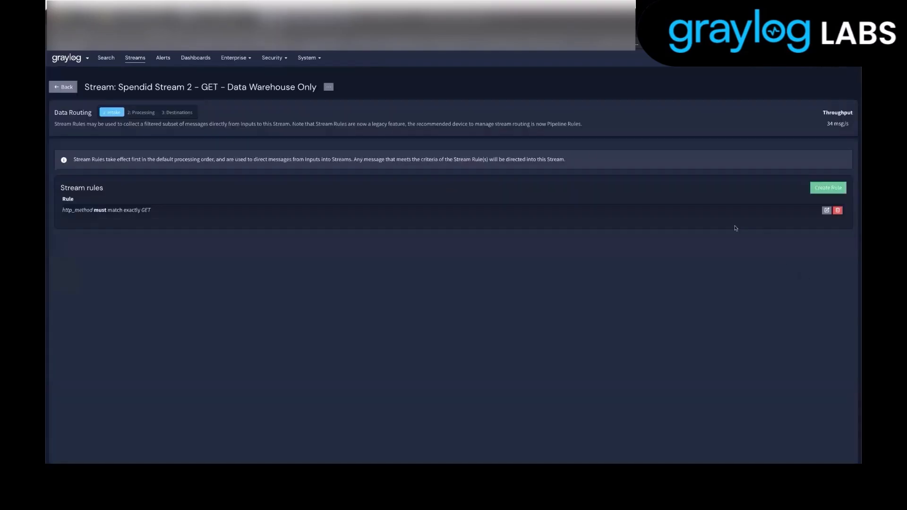
{"action": "left_click", "coordinate": [186, 115]}
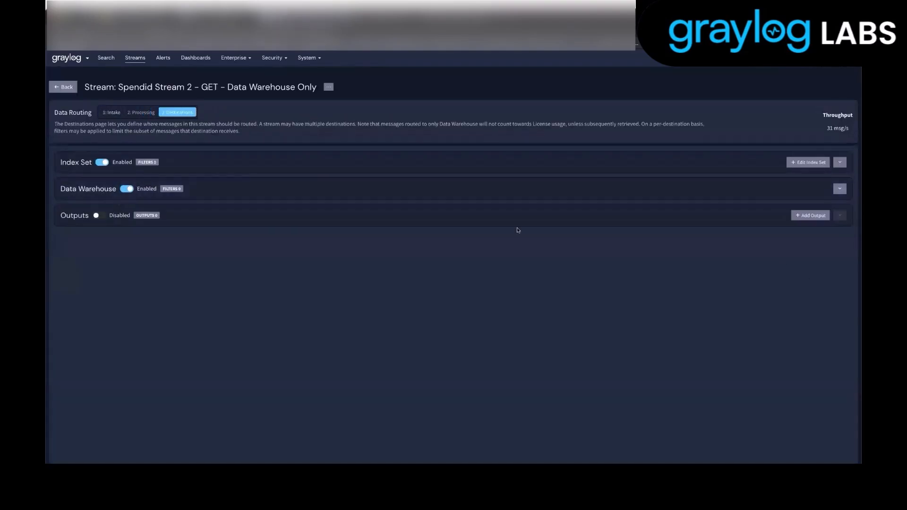
{"action": "left_click", "coordinate": [840, 189]}
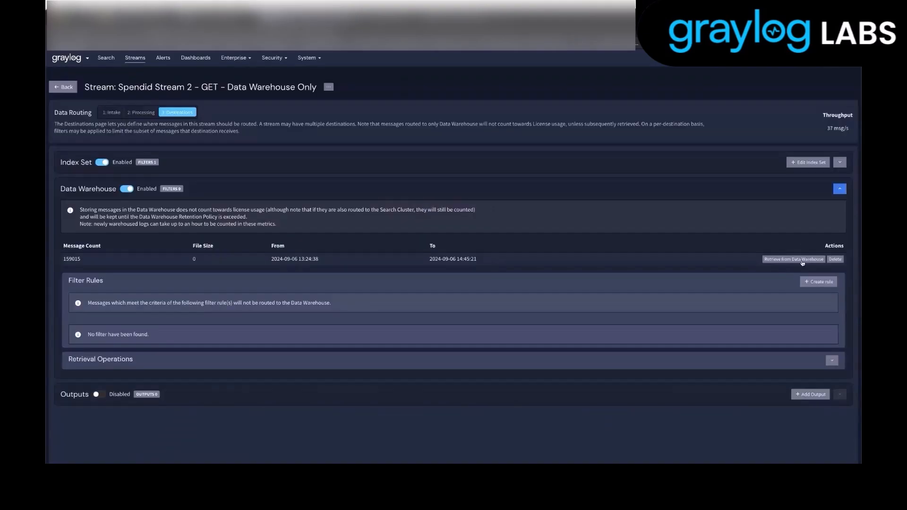
Step: Start a Data Warehouse retrieval for the stream's archive and set the end of its time range to 17:00:00
{"action": "left_click", "coordinate": [802, 260]}
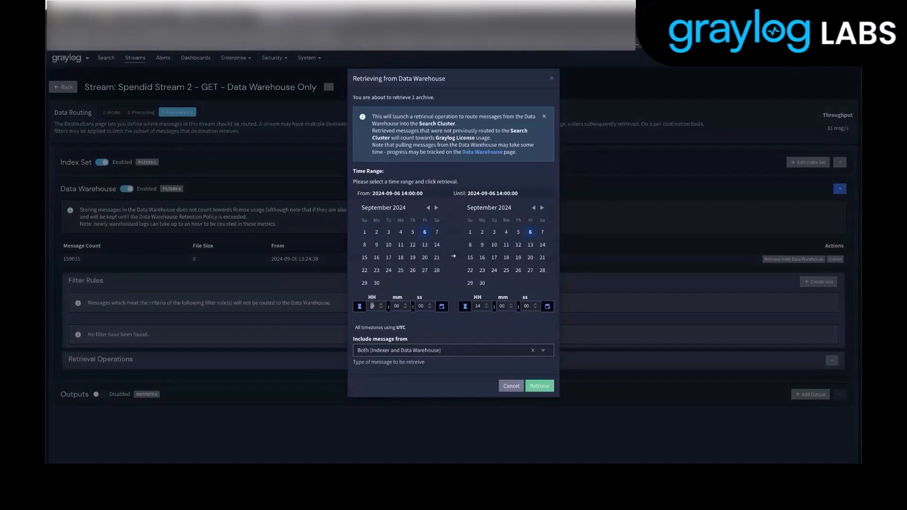
{"action": "double_click", "coordinate": [372, 306]}
{"action": "double_click", "coordinate": [478, 306]}
{"action": "type", "text": "17"}
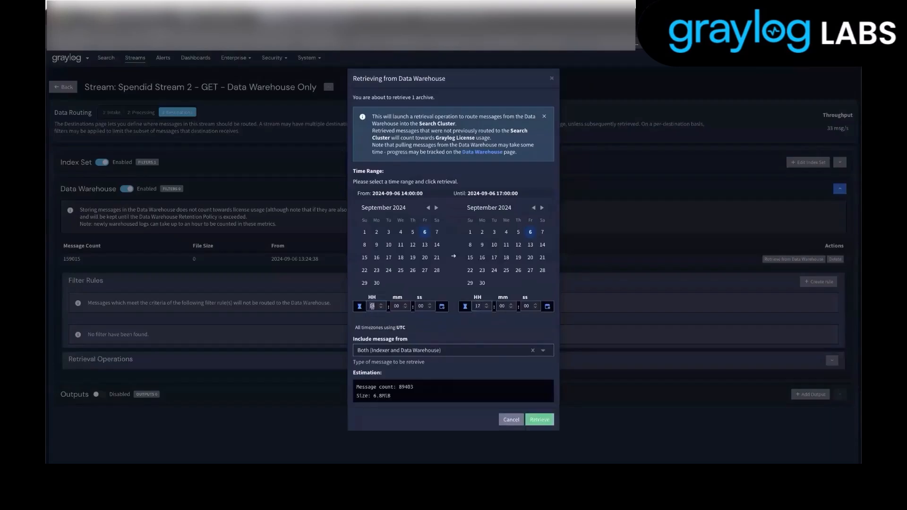
Step: Set the retrieval's start time to 12:40:00 and launch the retrieval of messages from the Data Warehouse
{"action": "type", "text": "16"}
{"action": "double_click", "coordinate": [398, 306]}
{"action": "type", "text": "30"}
{"action": "double_click", "coordinate": [371, 306]}
{"action": "type", "text": "15"}
{"action": "key", "text": "BackSpace"}
{"action": "type", "text": "2"}
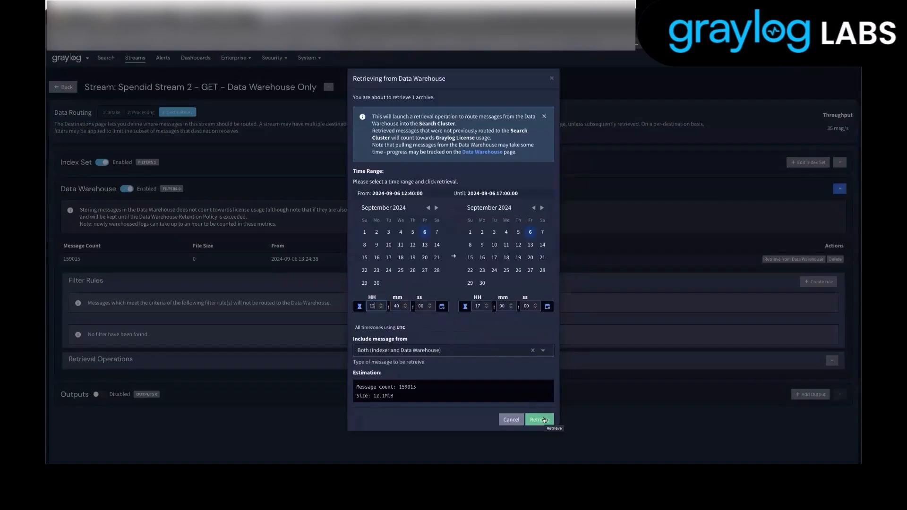
{"action": "left_click", "coordinate": [539, 419]}
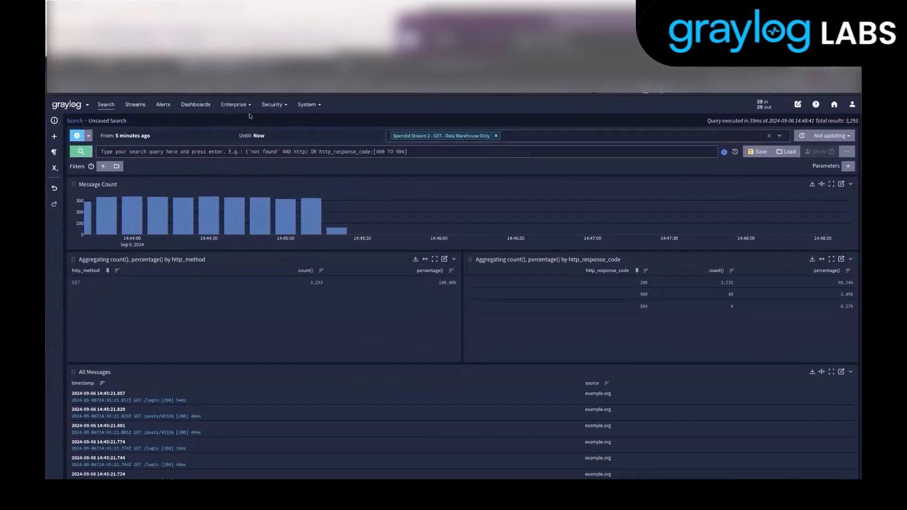
Step: Review the Data Warehouse jobs and archives in the overview, and open the Data Warehouse backend configurations
{"action": "left_click", "coordinate": [196, 104]}
{"action": "left_click", "coordinate": [230, 107]}
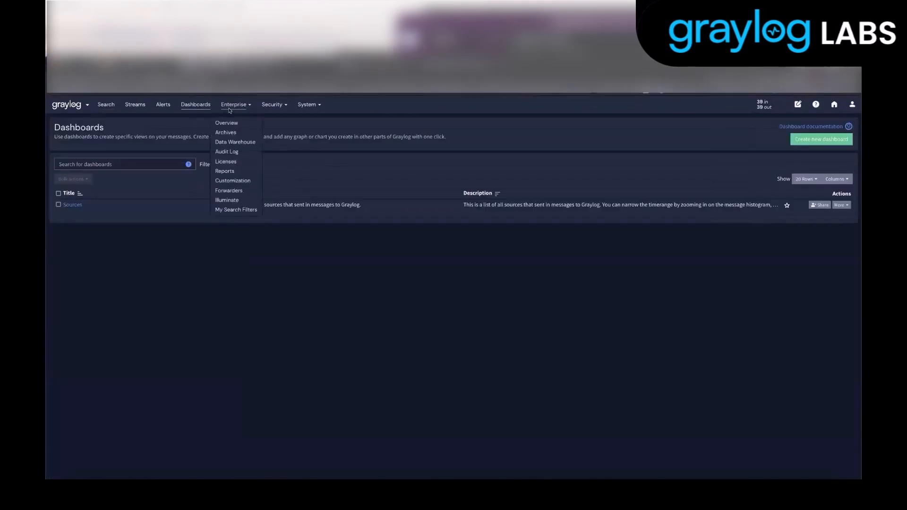
{"action": "left_click", "coordinate": [251, 142]}
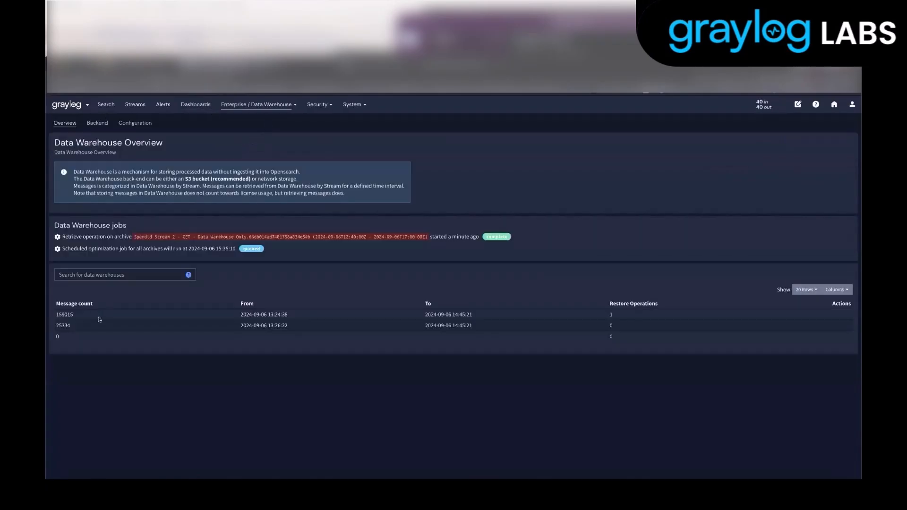
{"action": "left_click", "coordinate": [96, 123]}
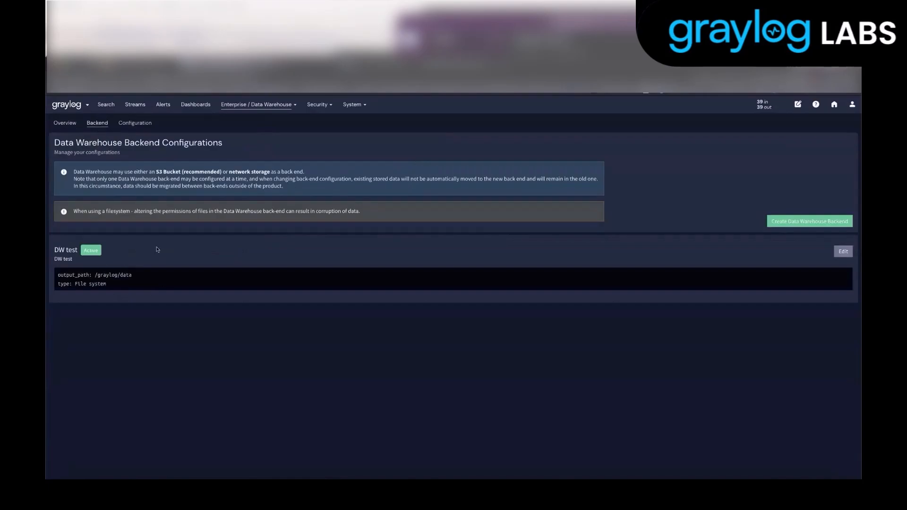
Step: Examine the File system settings for a new Data Warehouse backend, including its output base path, and close the form without creating one
{"action": "left_click", "coordinate": [809, 221]}
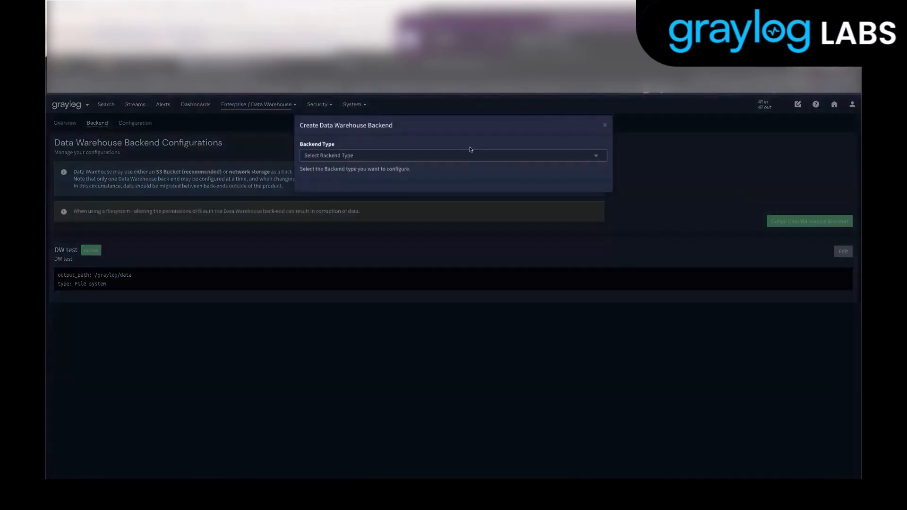
{"action": "left_click", "coordinate": [456, 155]}
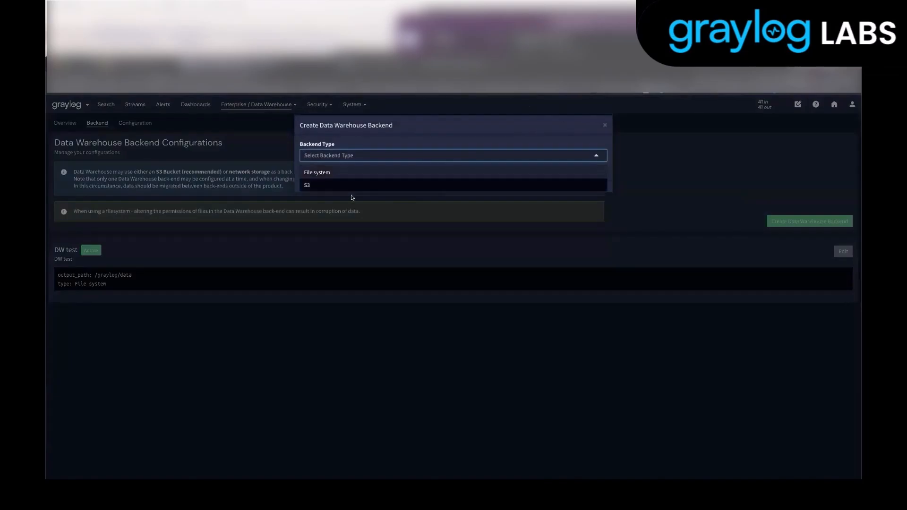
{"action": "left_click", "coordinate": [368, 174]}
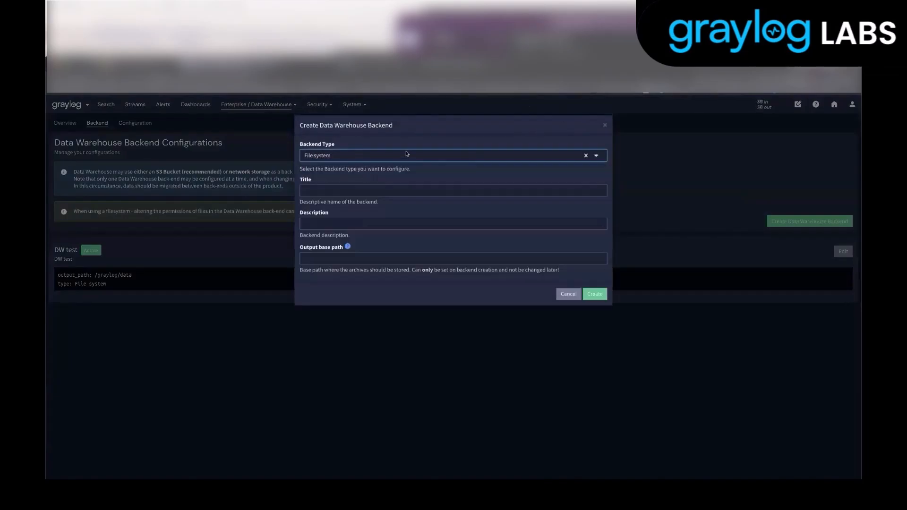
{"action": "left_click", "coordinate": [353, 261]}
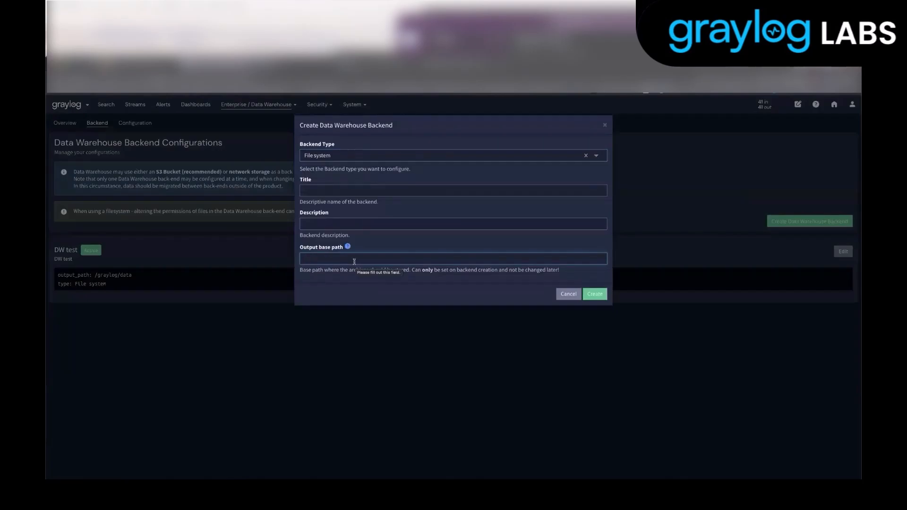
{"action": "left_click", "coordinate": [605, 125]}
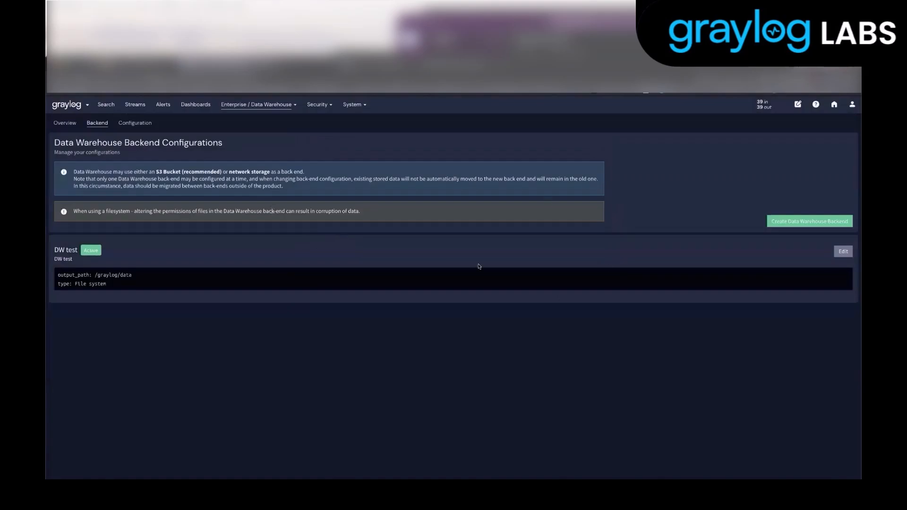